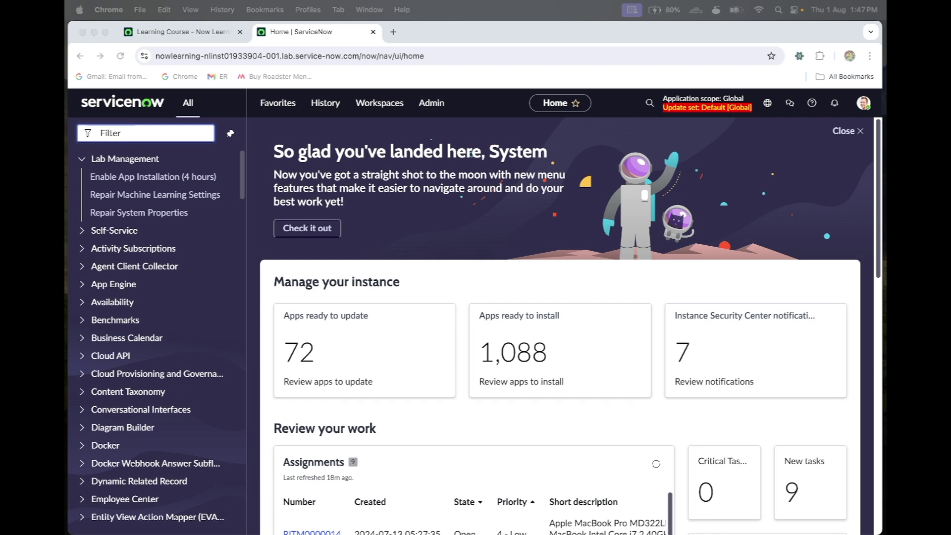
# Step: Filter the navigator to MID Servers and open the Discovery > MID Servers list in a new tab
pyautogui.click(189, 135)
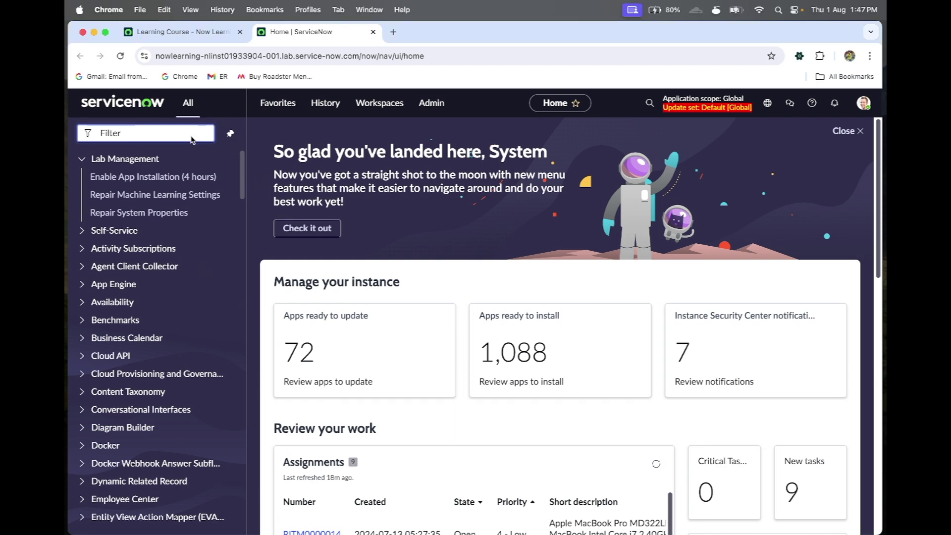
pyautogui.write('MID Servers')
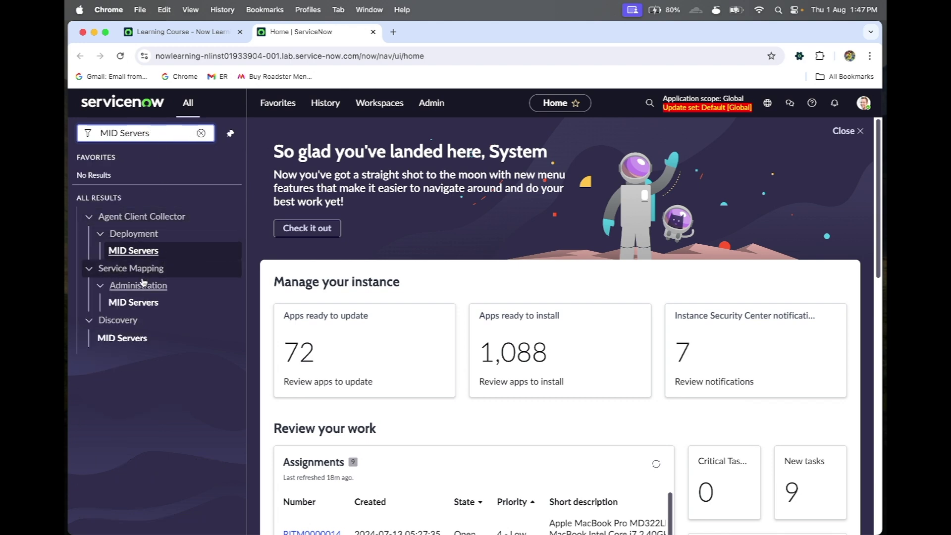
pyautogui.keyDown('super'); pyautogui.click(123, 341); pyautogui.keyUp('super')
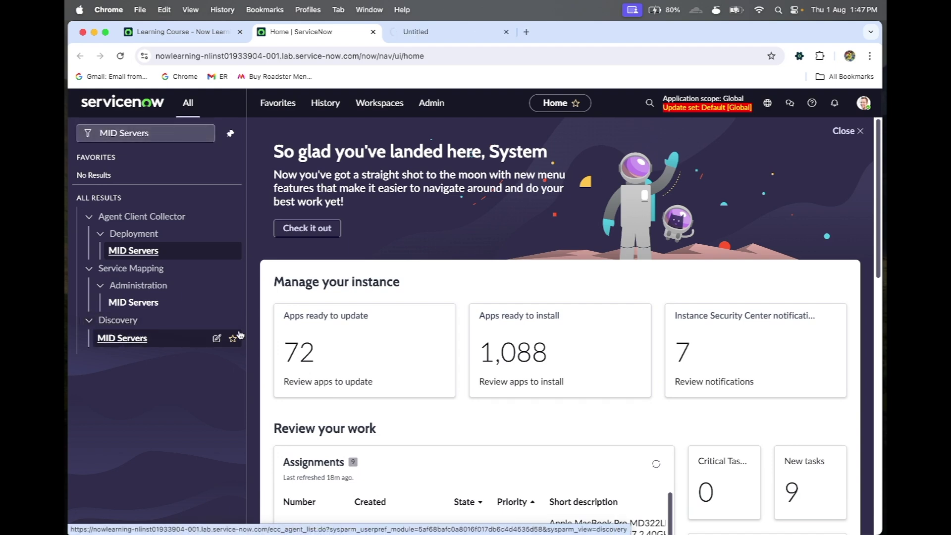
pyautogui.click(419, 31)
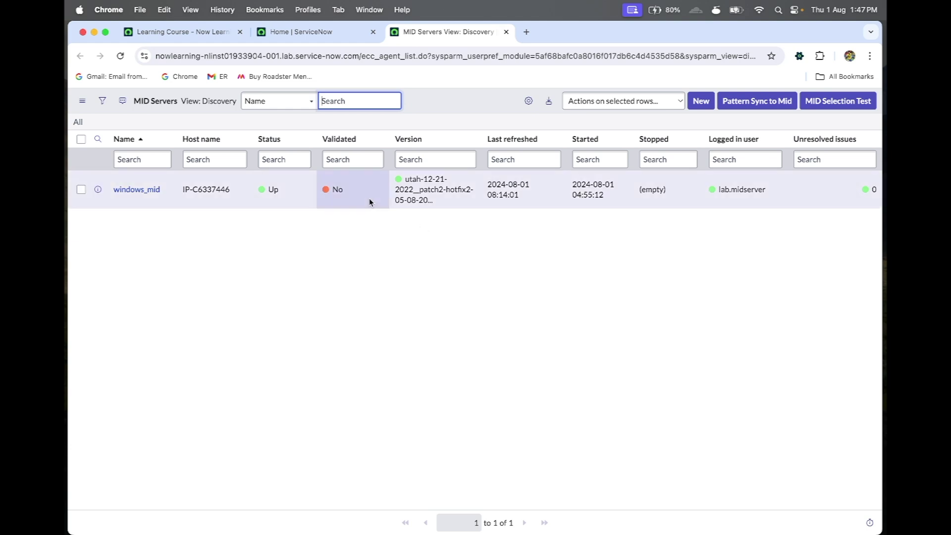
# Step: Open the windows_mid MID Server record in its own tab
pyautogui.keyDown('super'); pyautogui.click(164, 190); pyautogui.keyUp('super')
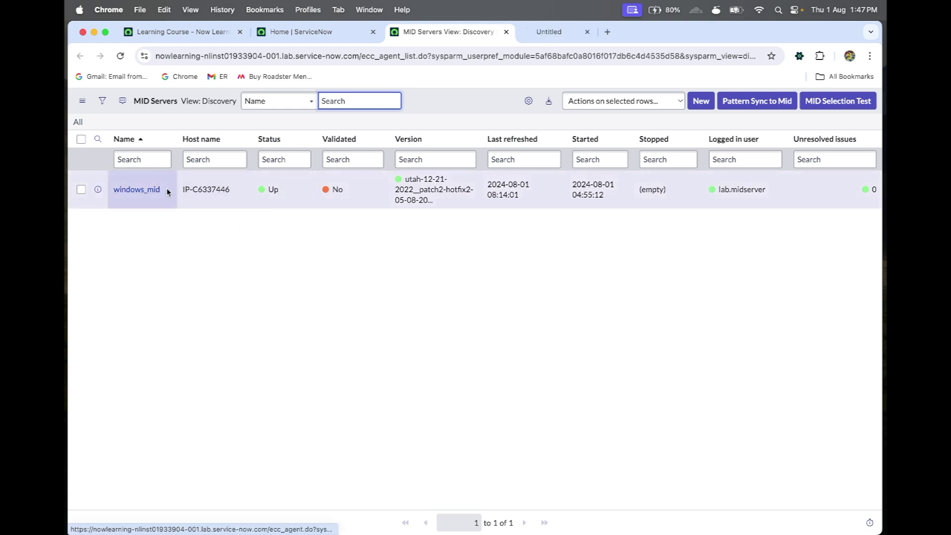
pyautogui.click(574, 36)
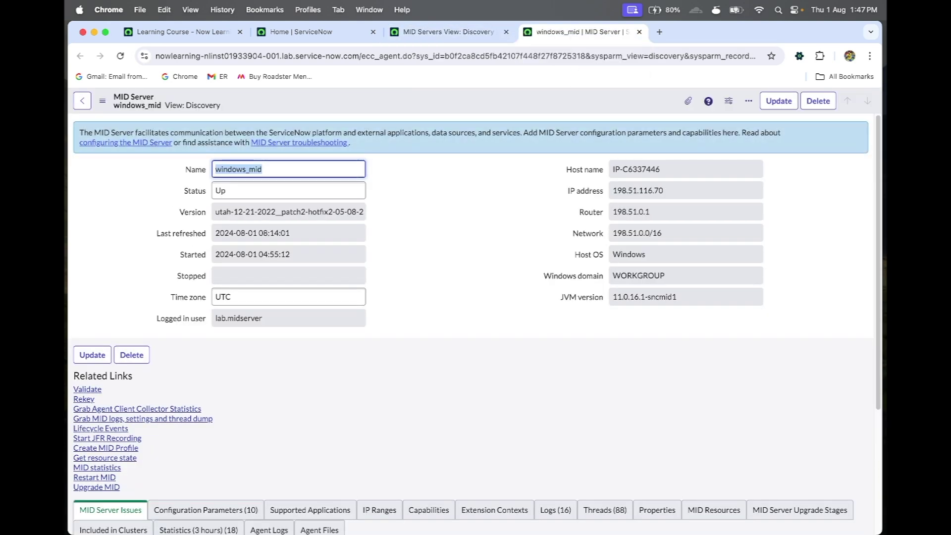
pyautogui.press('super+Tab')
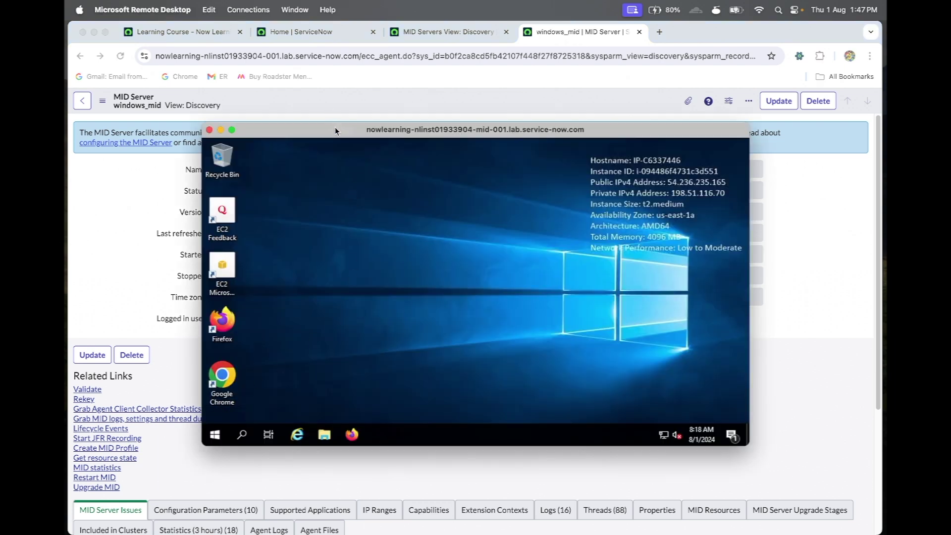
# Step: Minimize the Microsoft Remote Desktop session so the windows_mid record shows again
pyautogui.moveTo(334, 127); pyautogui.dragTo(337, 107)
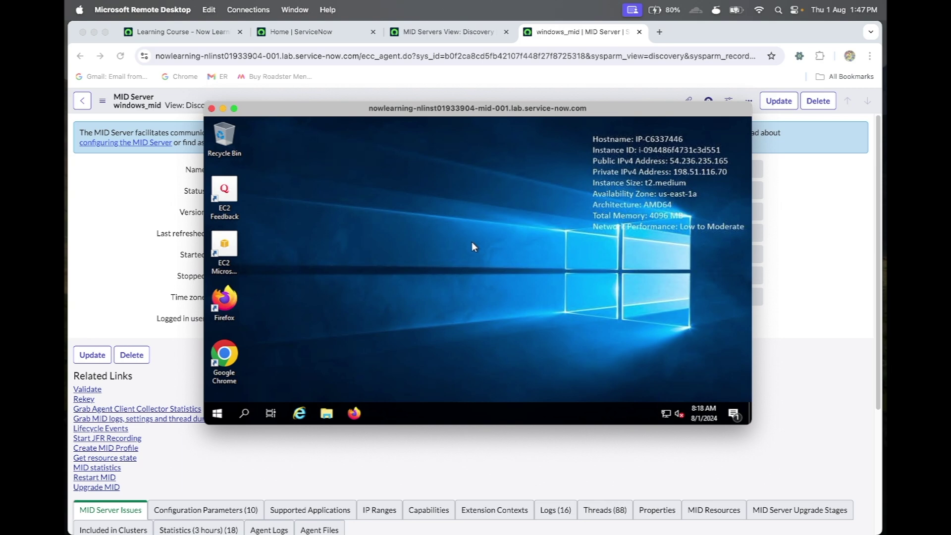
pyautogui.click(223, 109)
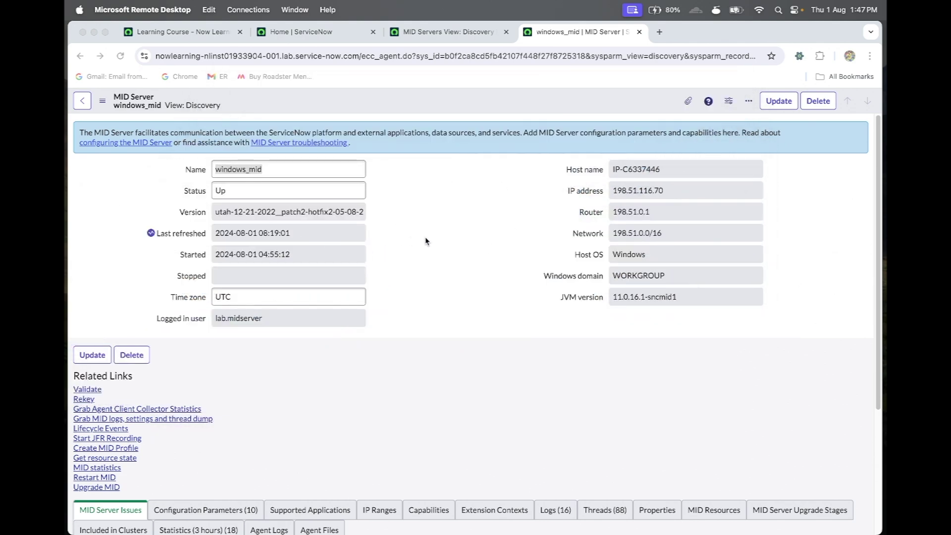
# Step: Validate windows_mid with all applications, capabilities and IP ranges allowed, and save
pyautogui.scroll(-2, 426, 241)
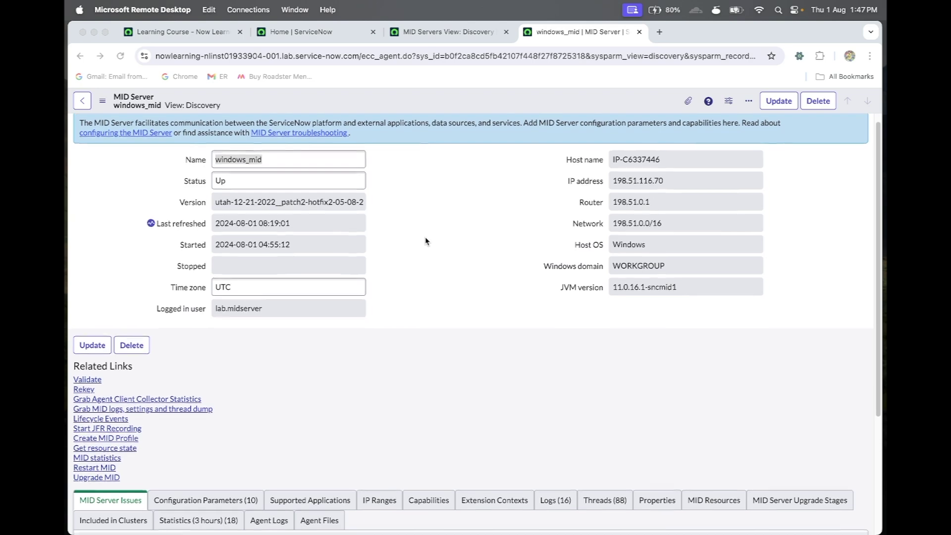
pyautogui.scroll(-1, 426, 241)
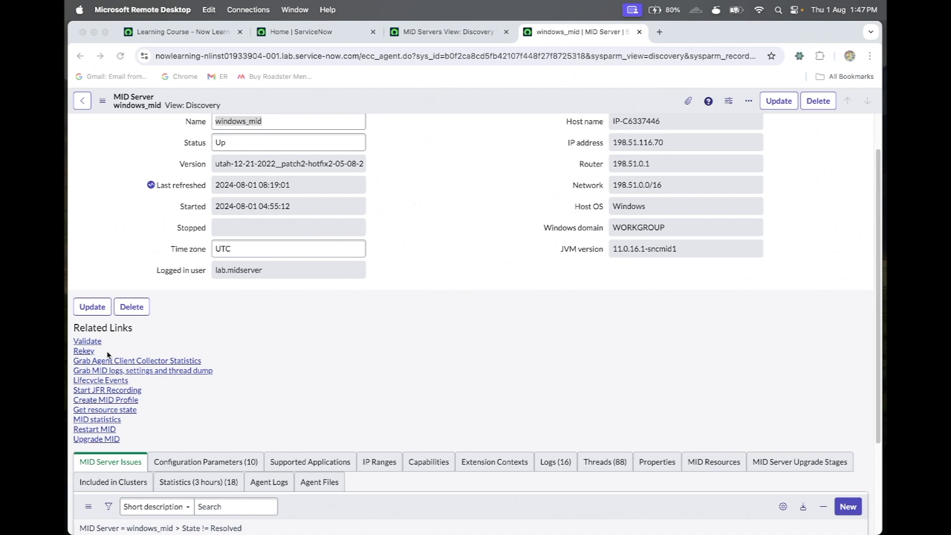
pyautogui.click(87, 343)
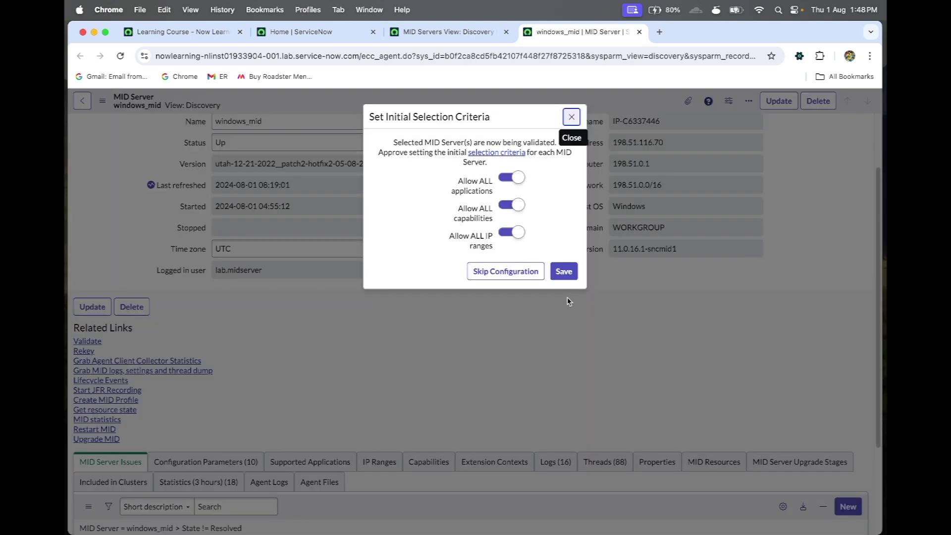
pyautogui.click(568, 270)
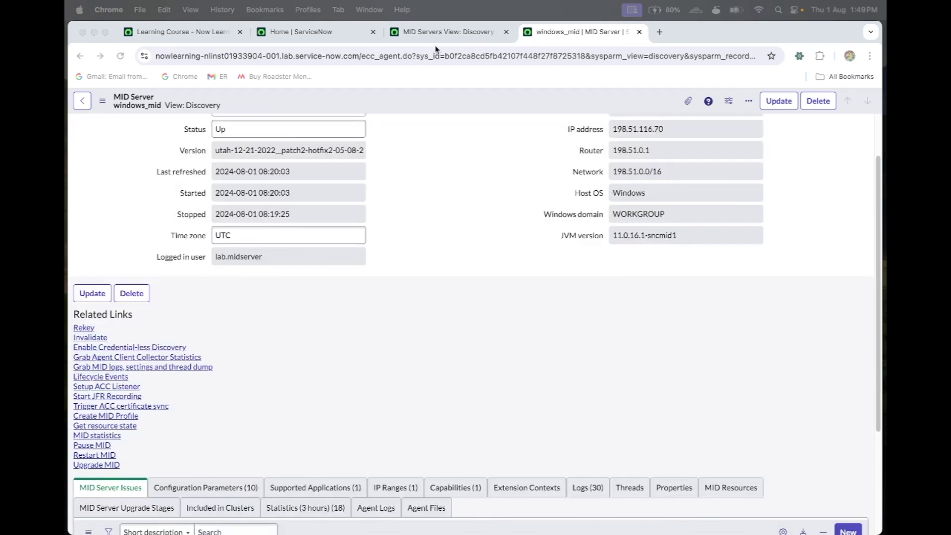
# Step: Reload the MID Servers list and recheck windows_mid's updated validation status
pyautogui.click(442, 34)
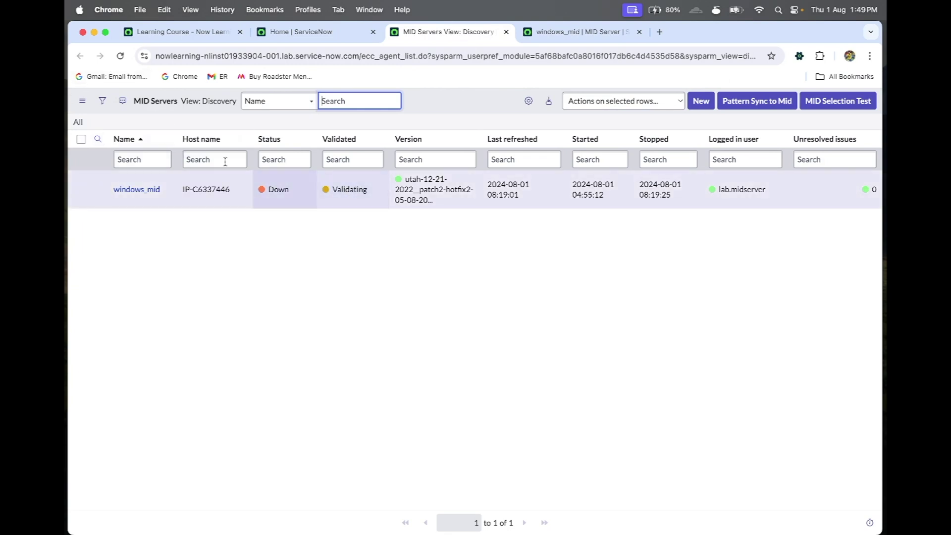
pyautogui.click(121, 57)
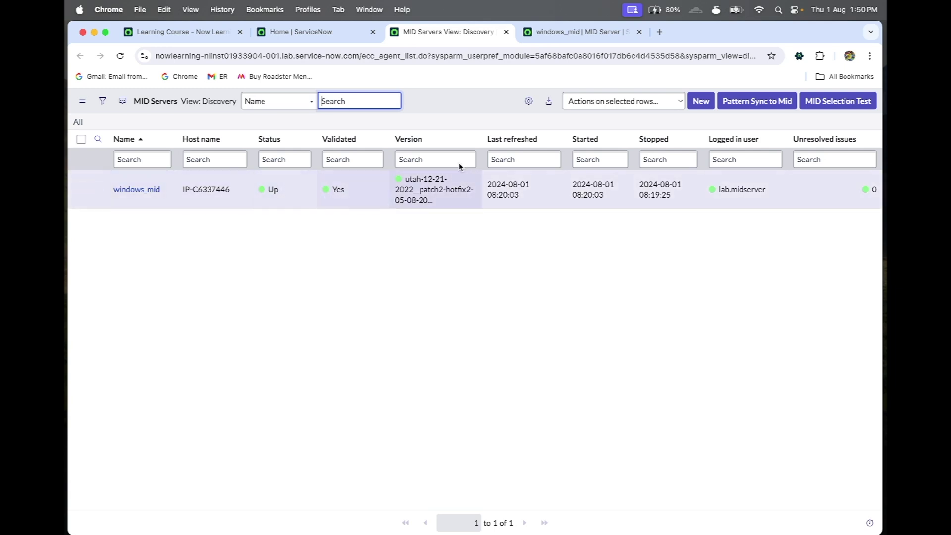
pyautogui.click(614, 34)
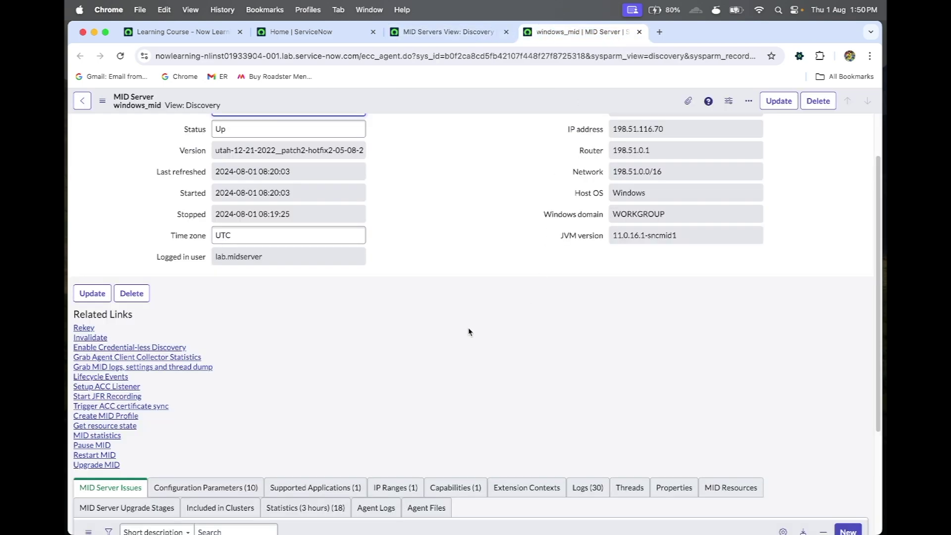
pyautogui.scroll(-3, 470, 331)
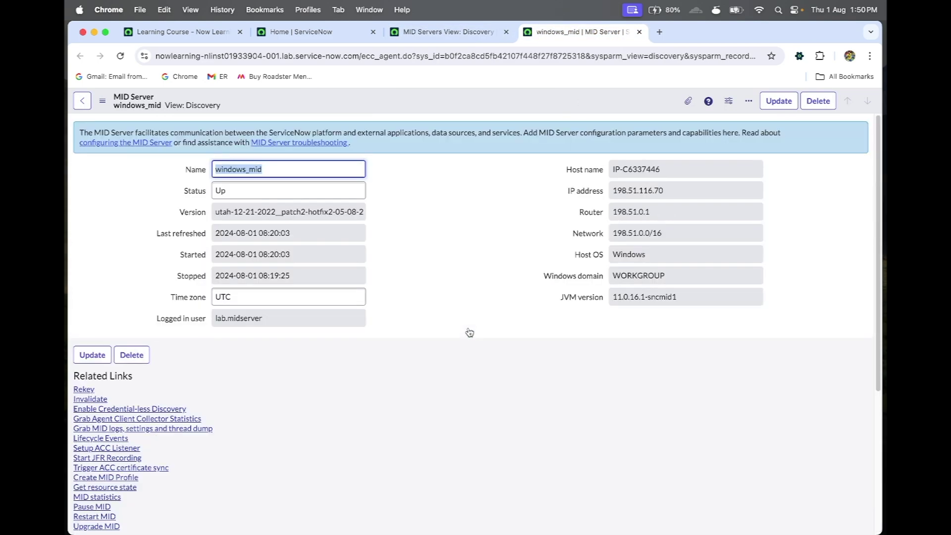
# Step: Compare the MID Servers list with the windows_mid record, then return to the Dashboard-filtered Home tab
pyautogui.hotkey('ctrl', 'shift', 'Tab')
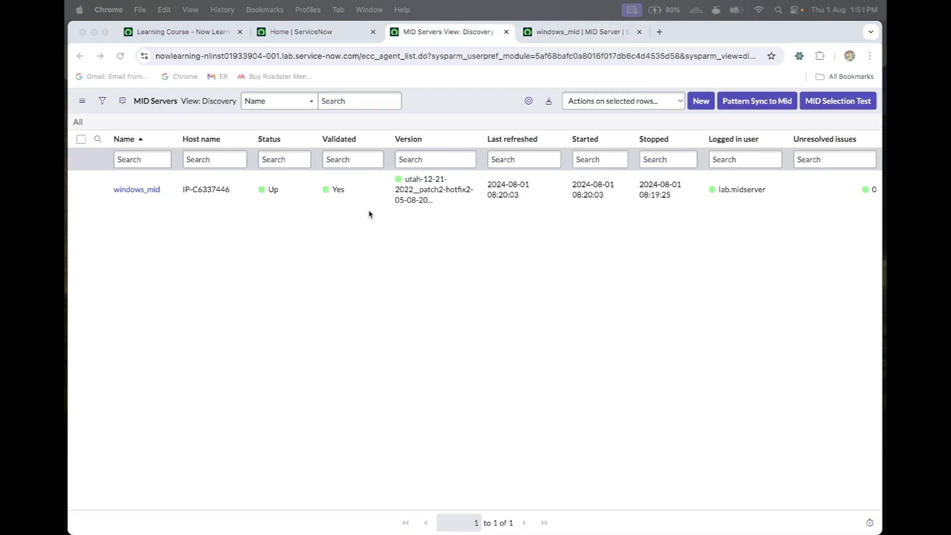
pyautogui.click(576, 30)
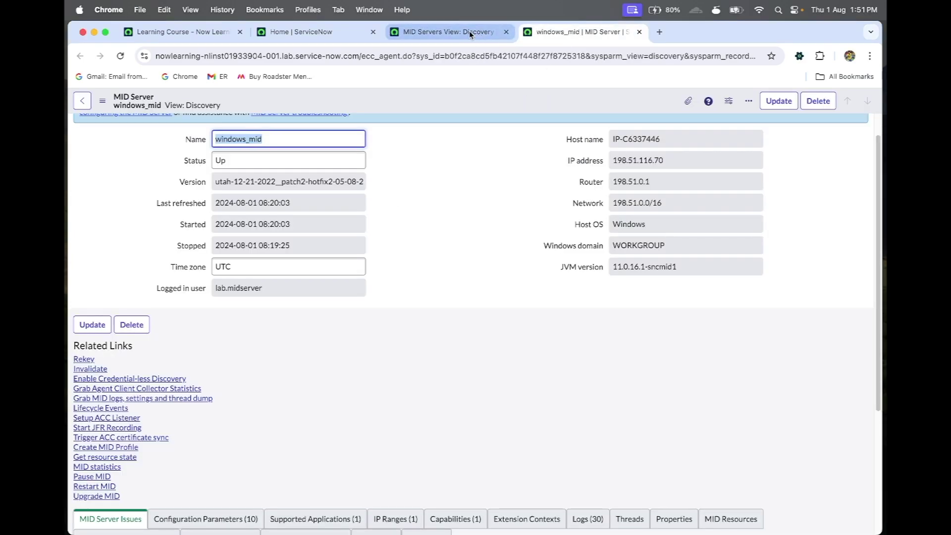
pyautogui.click(469, 32)
pyautogui.click(570, 35)
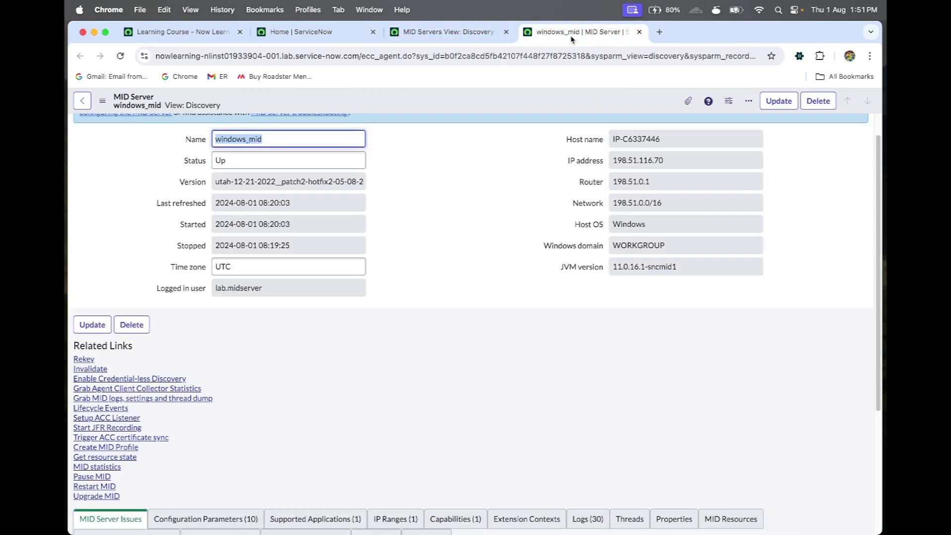
pyautogui.click(439, 33)
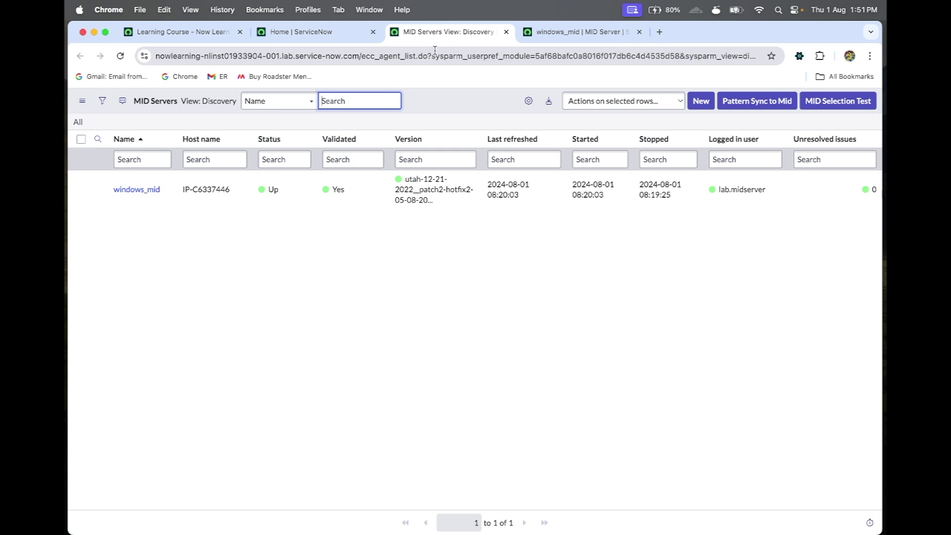
pyautogui.click(190, 39)
pyautogui.click(297, 31)
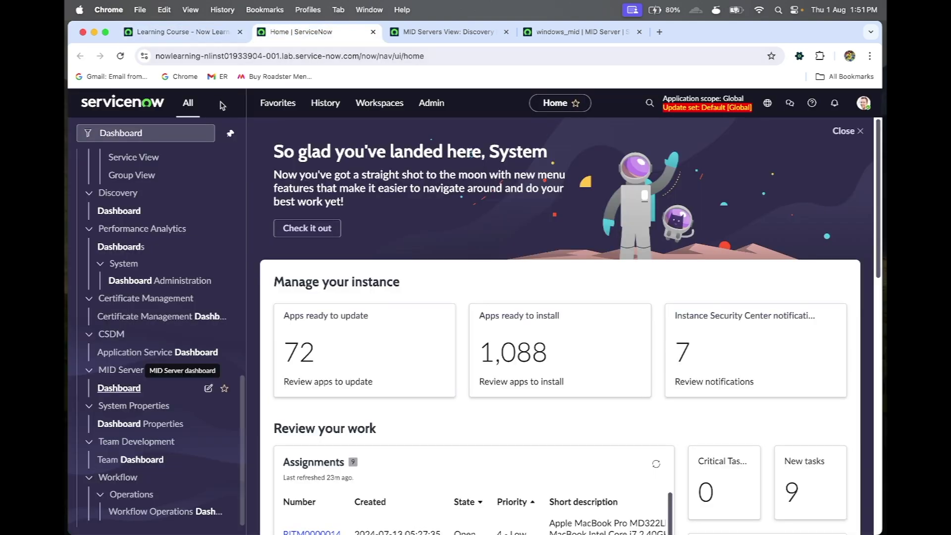
# Step: Open the MID Server Dashboard in a new tab, showing windows_mid Up and validated
pyautogui.click(190, 133)
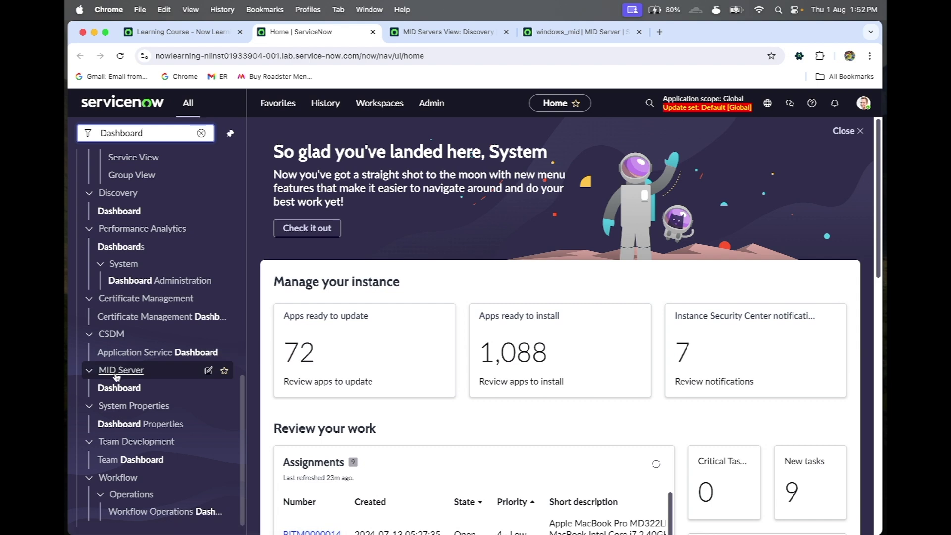
pyautogui.keyDown('super'); pyautogui.click(119, 388); pyautogui.keyUp('super')
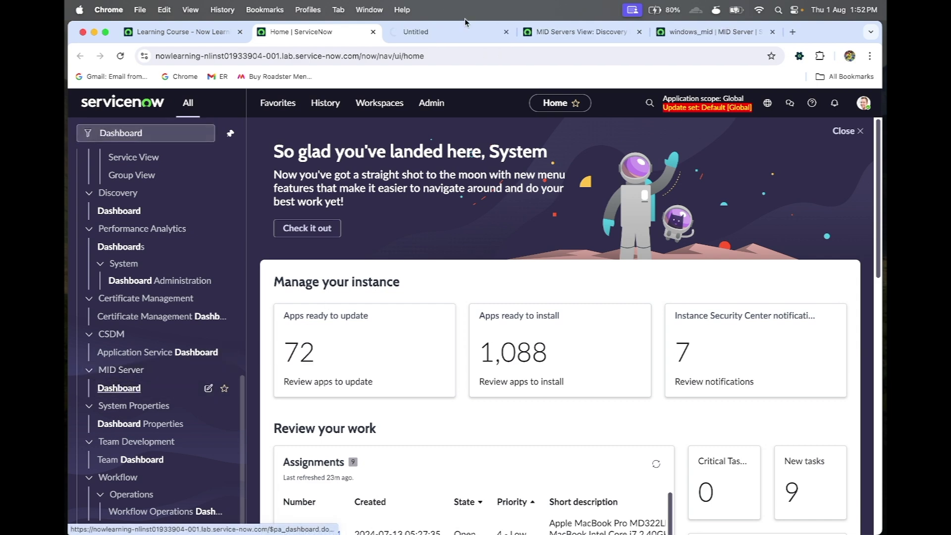
pyautogui.click(448, 33)
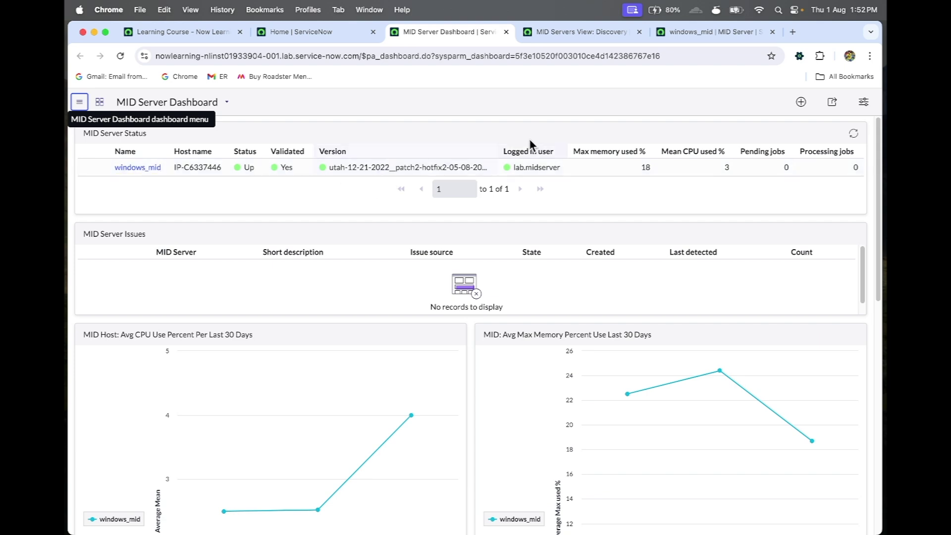
# Step: Review the MID Server Dashboard's CPU and memory charts
pyautogui.click(586, 36)
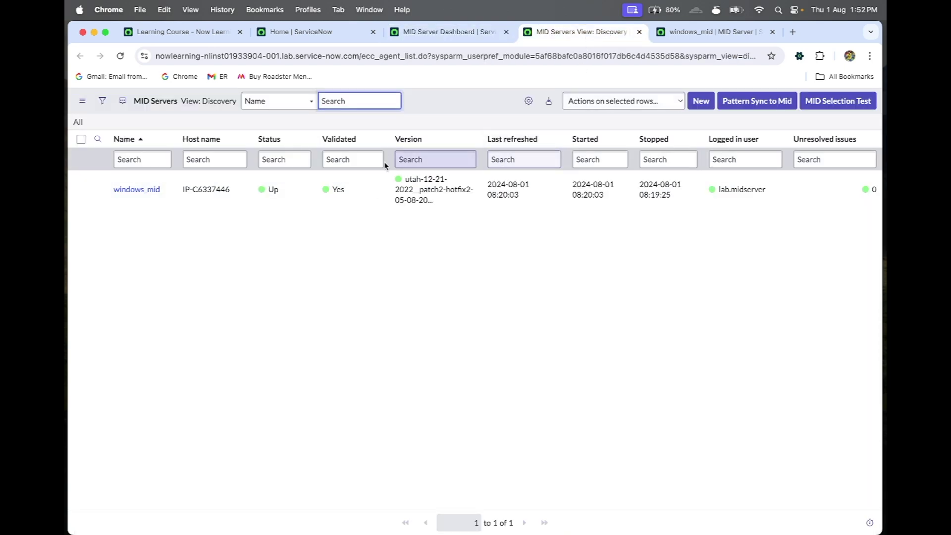
pyautogui.click(462, 33)
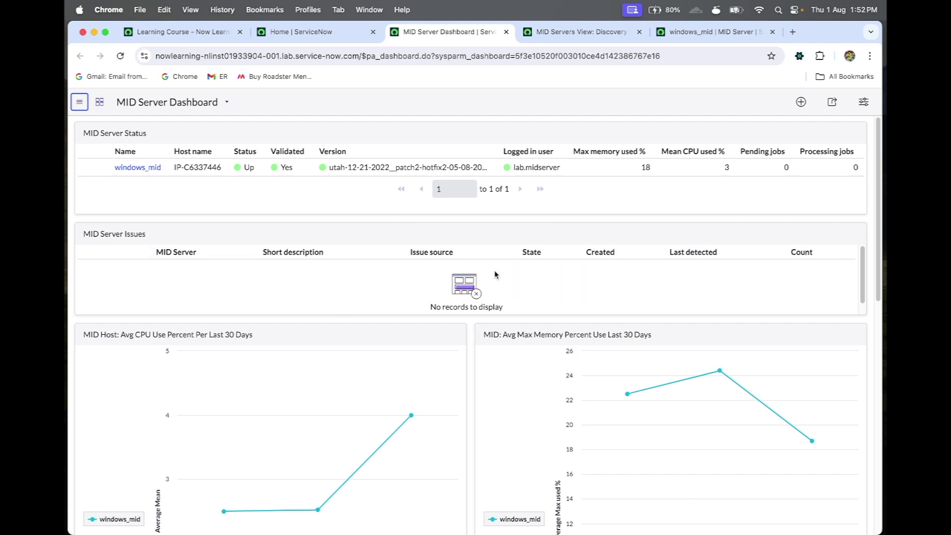
pyautogui.scroll(-3, 317, 322)
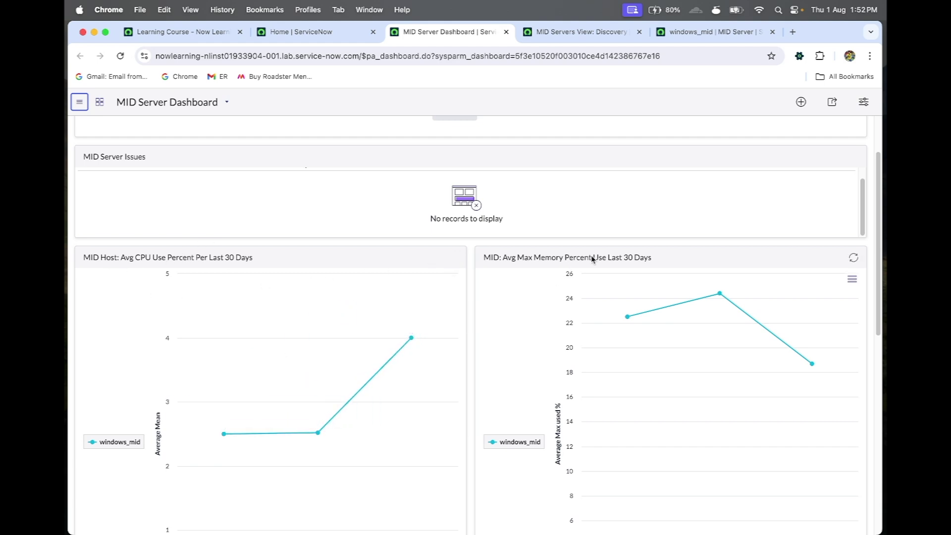
pyautogui.scroll(-10, 516, 310)
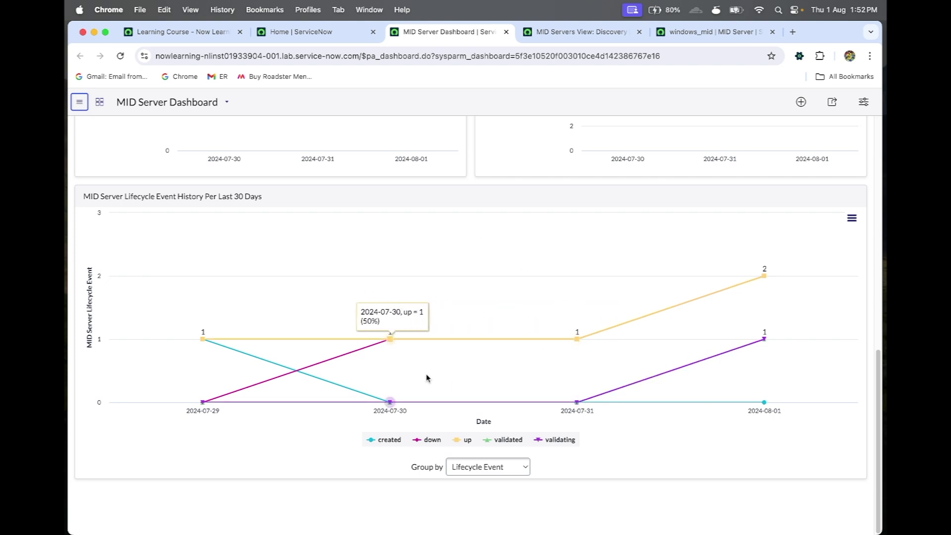
pyautogui.scroll(15, 543, 396)
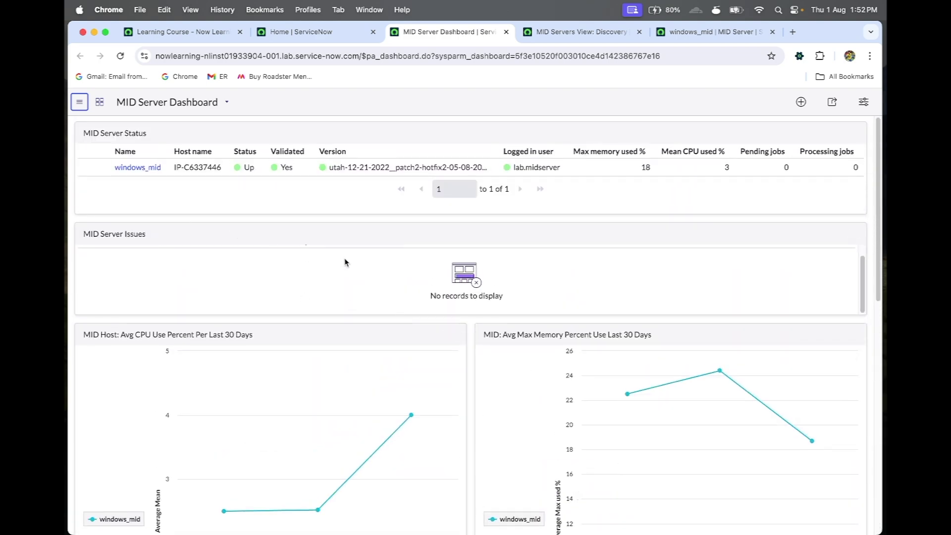
pyautogui.click(585, 33)
pyautogui.click(719, 37)
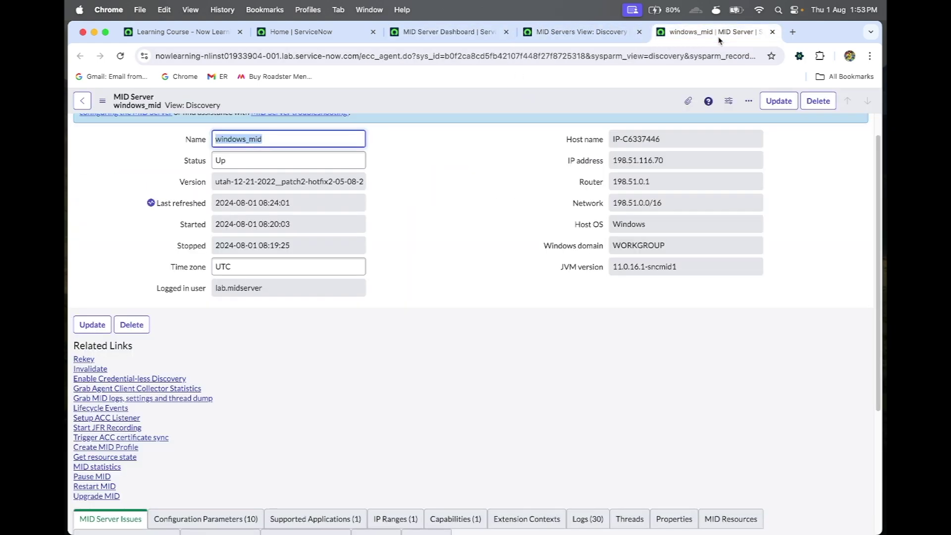
pyautogui.click(595, 37)
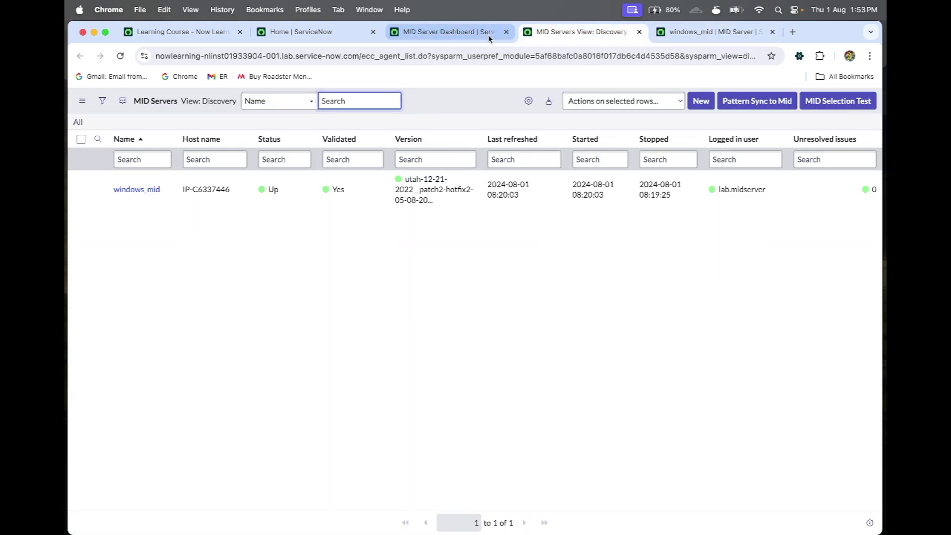
pyautogui.click(482, 35)
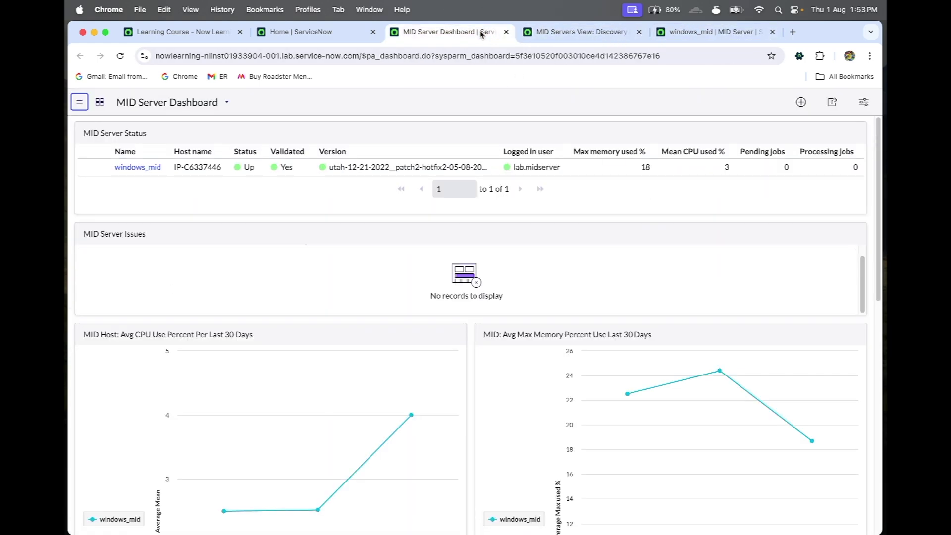
pyautogui.click(611, 33)
pyautogui.click(689, 35)
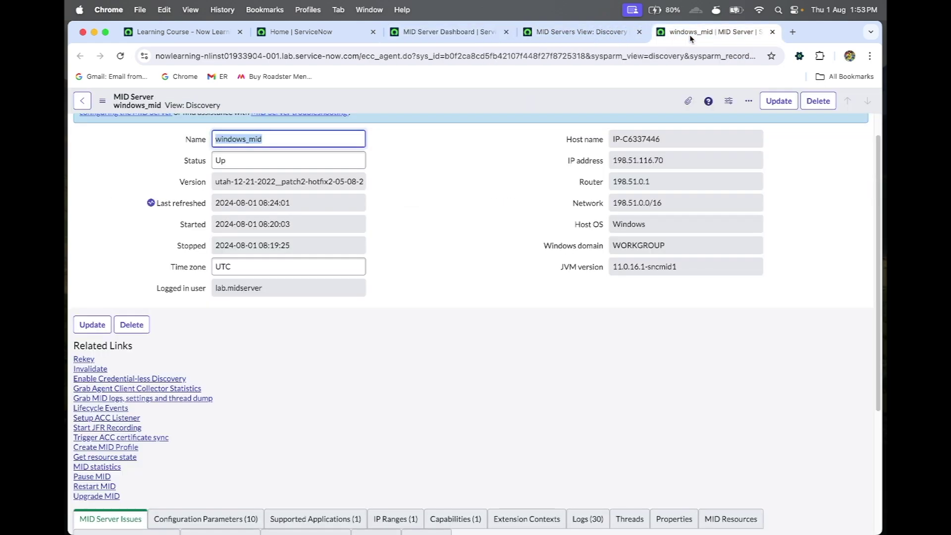